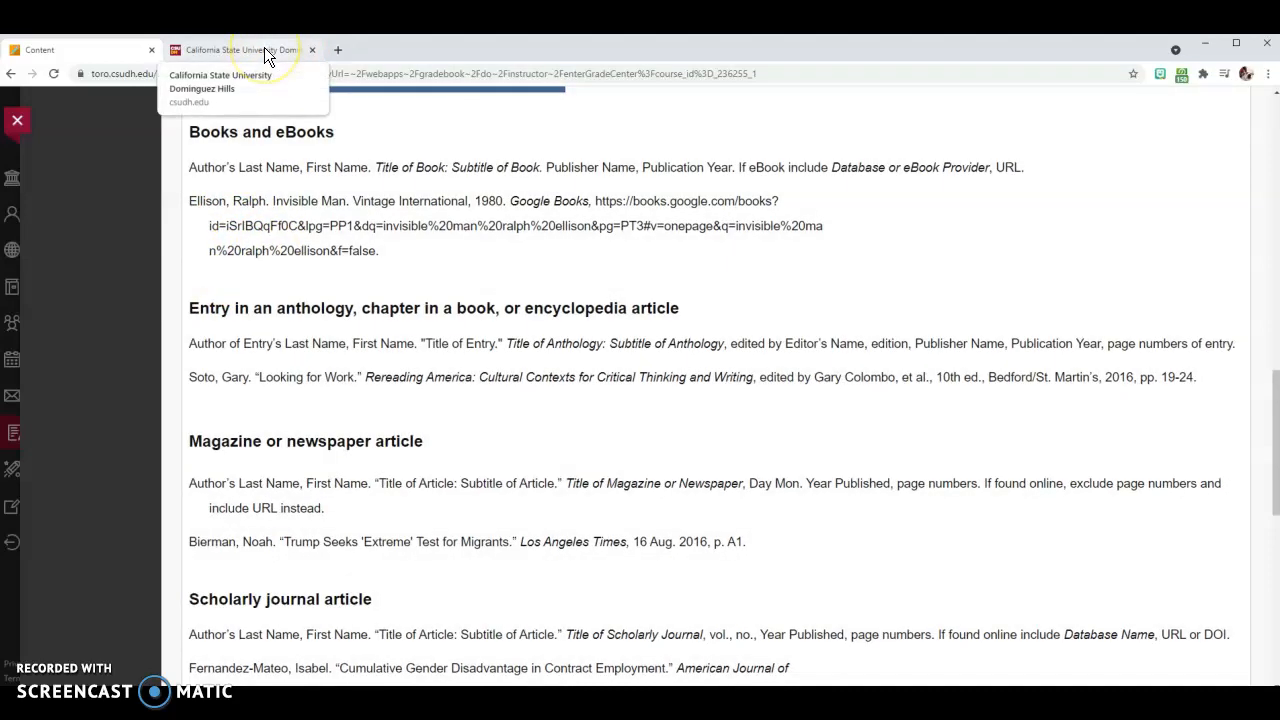
- Switch to the CSUDH website and open its University Library page
click(264, 47)
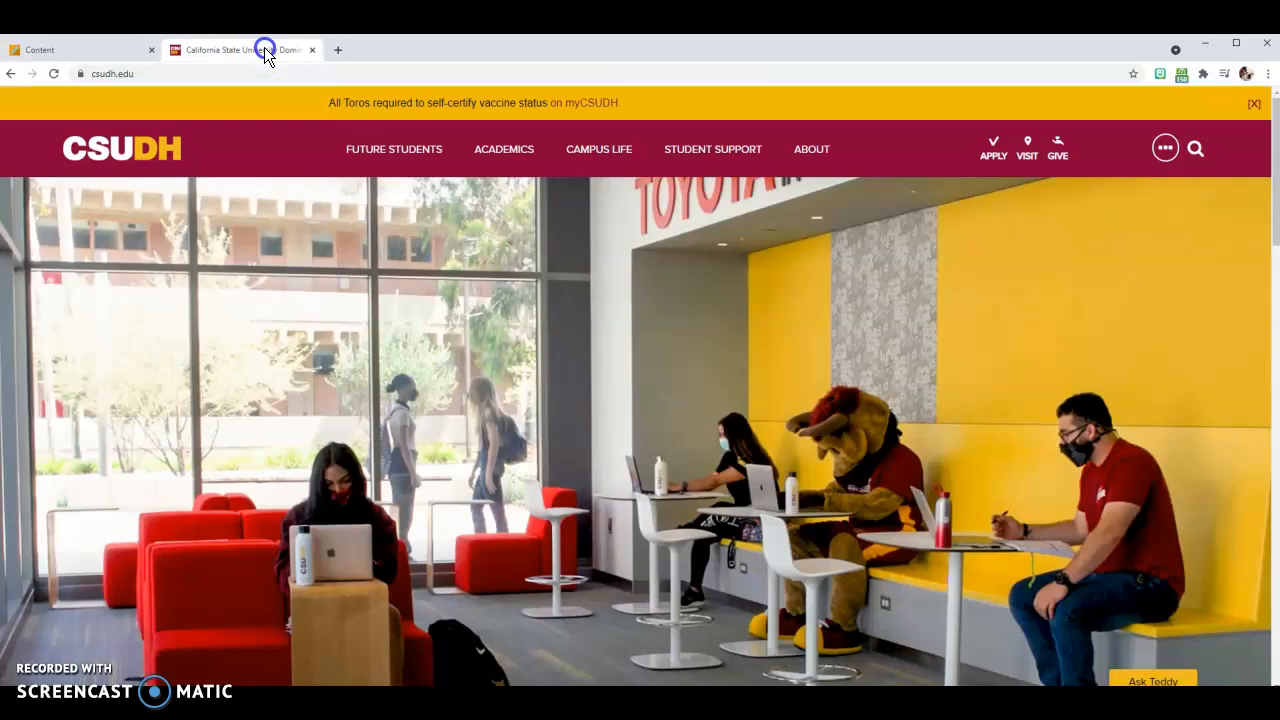
click(1165, 155)
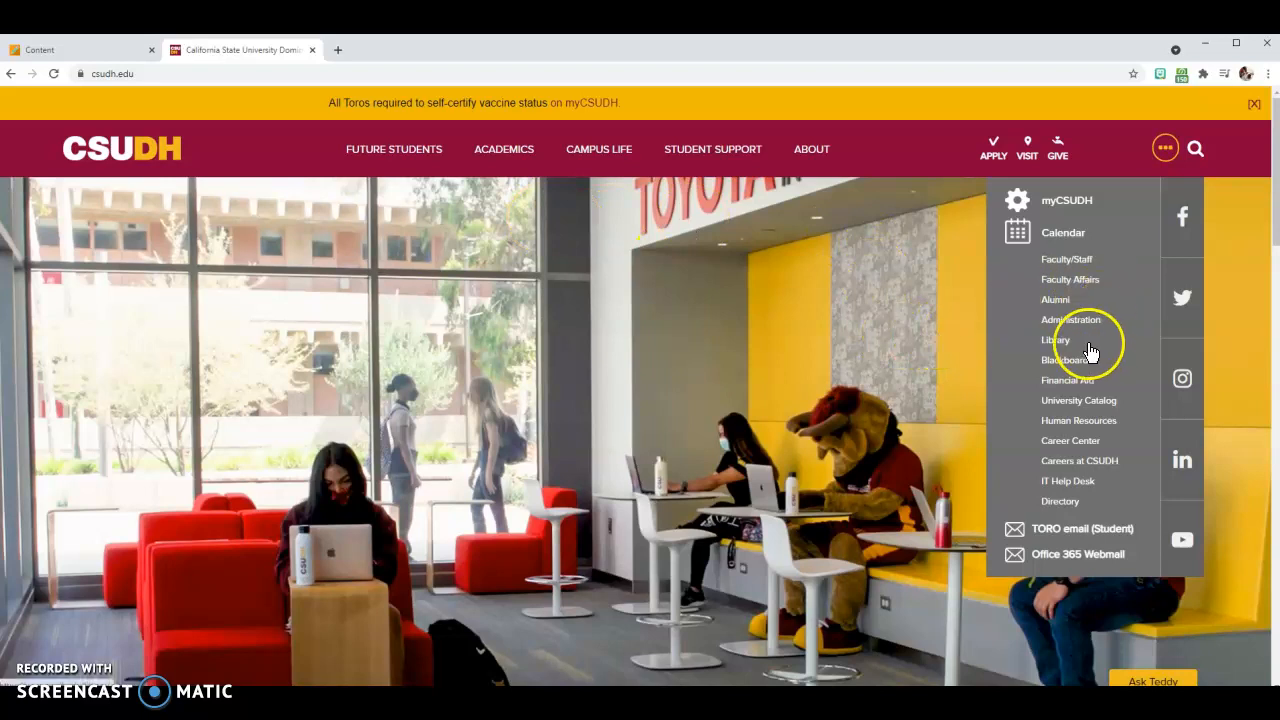
click(1056, 342)
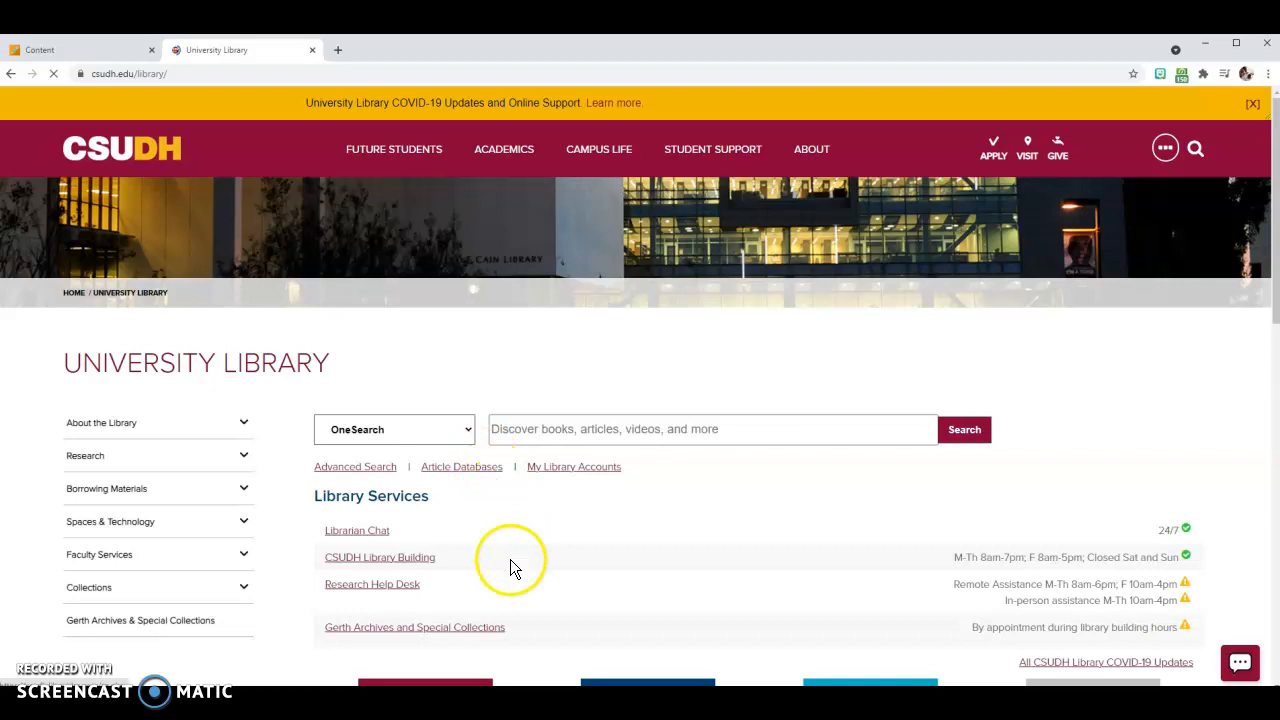
- Search the library's OneSearch catalogue for "Australian paralympic history"
click(502, 428)
text(Australian paralympic history)
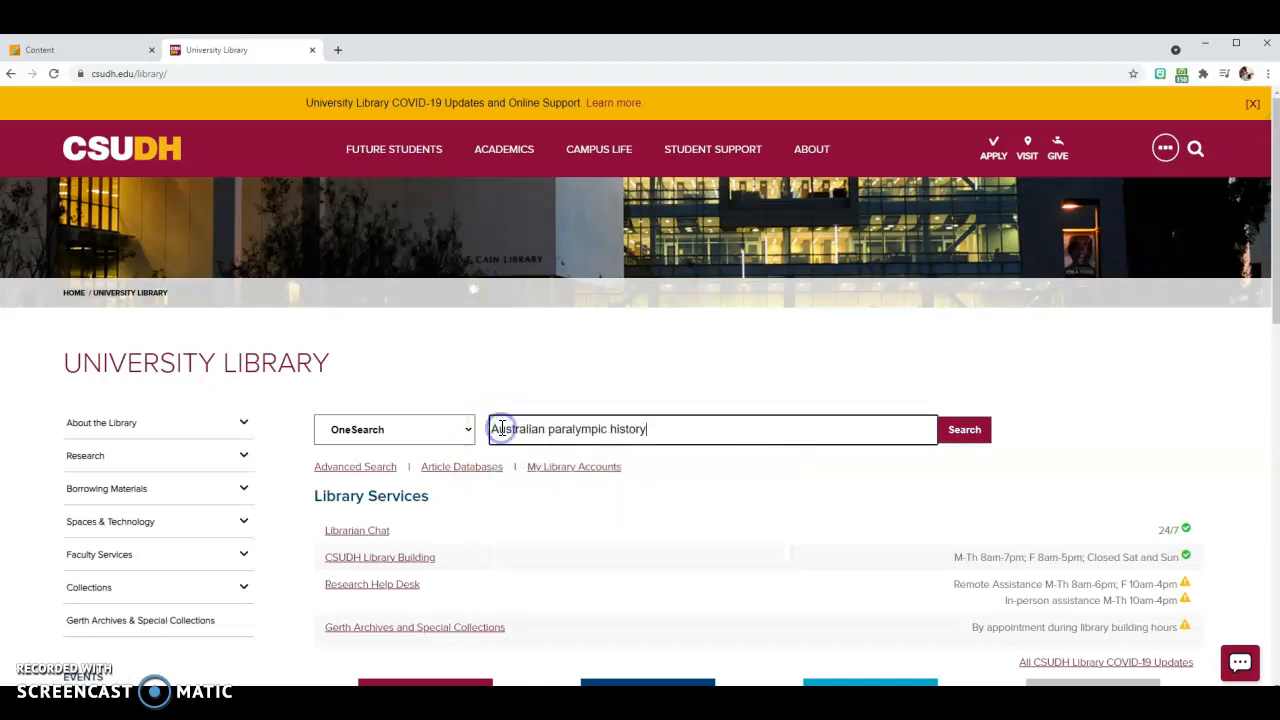
click(958, 431)
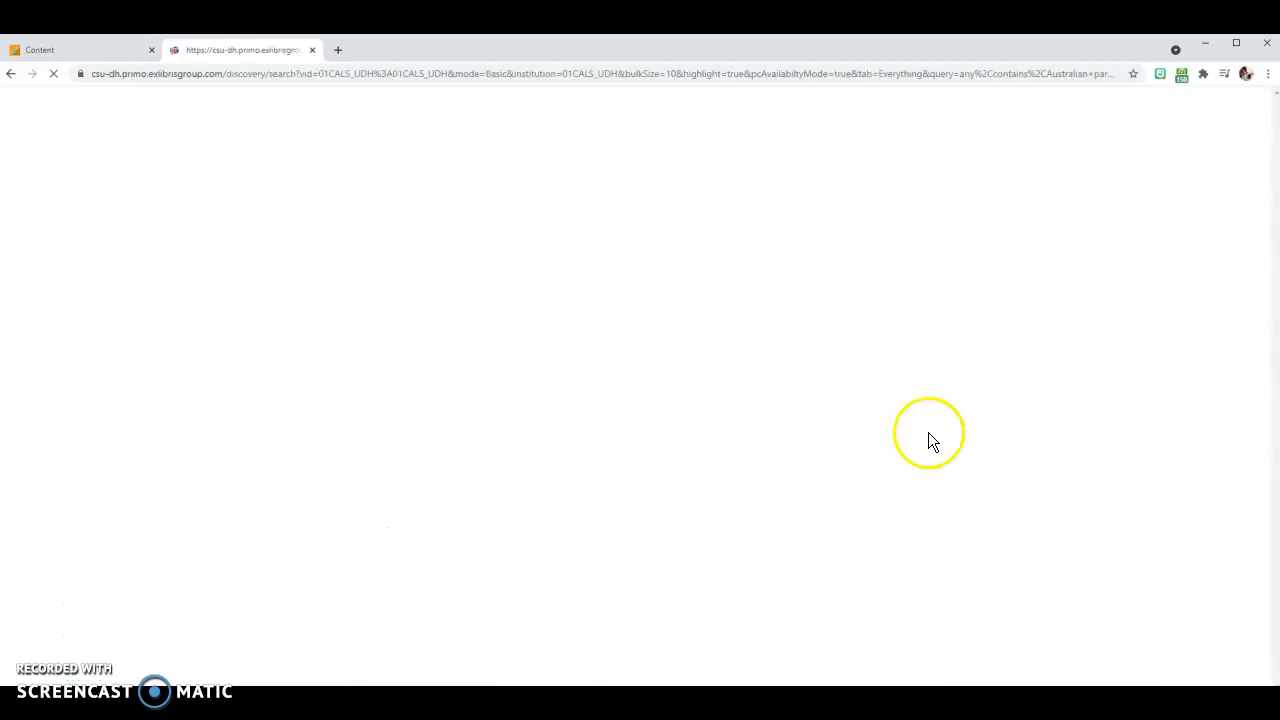
click(677, 490)
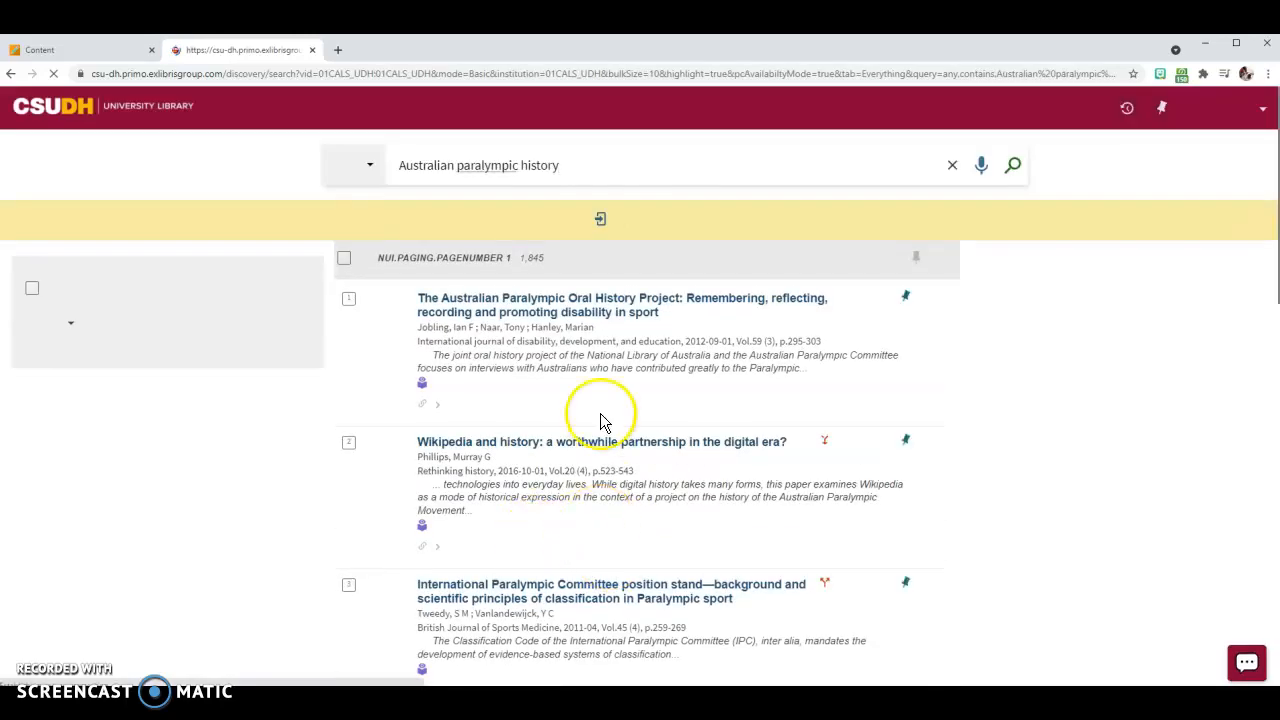
- Open the record for "The Australian Paralympic Oral History Project" and view its citation in MLA (8th edition) and APA (7th edition) formats
click(555, 316)
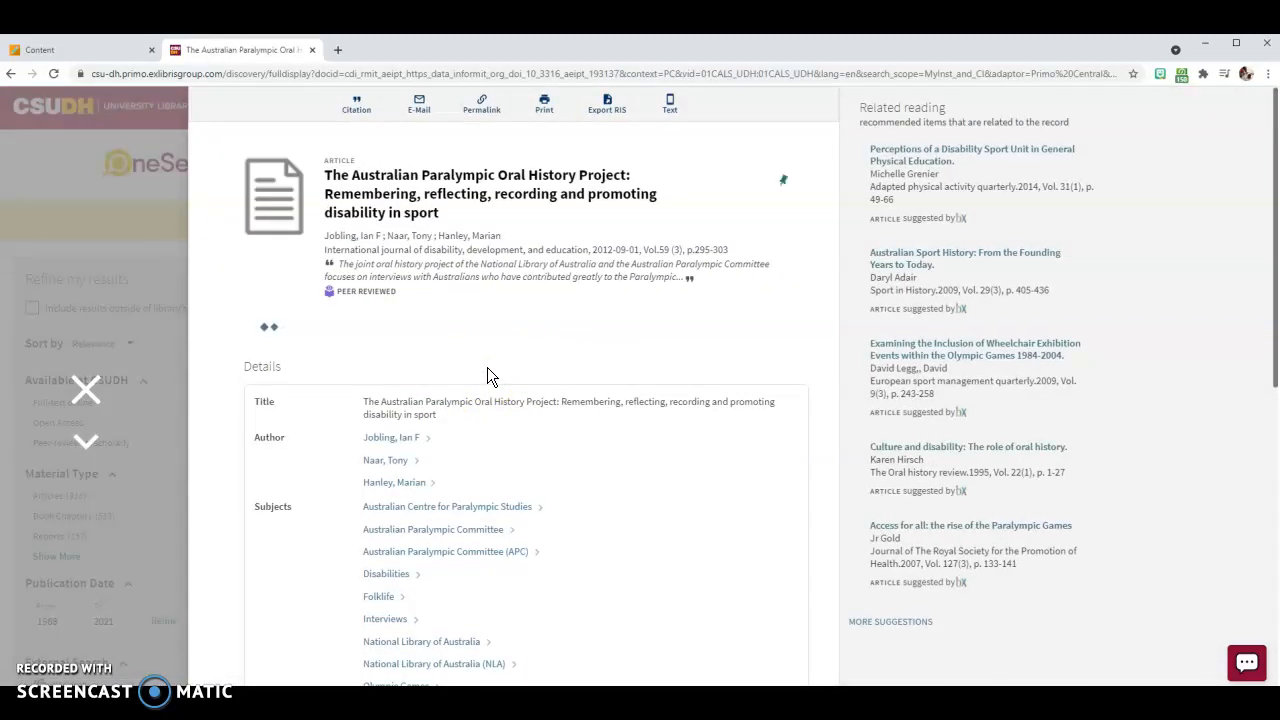
click(363, 107)
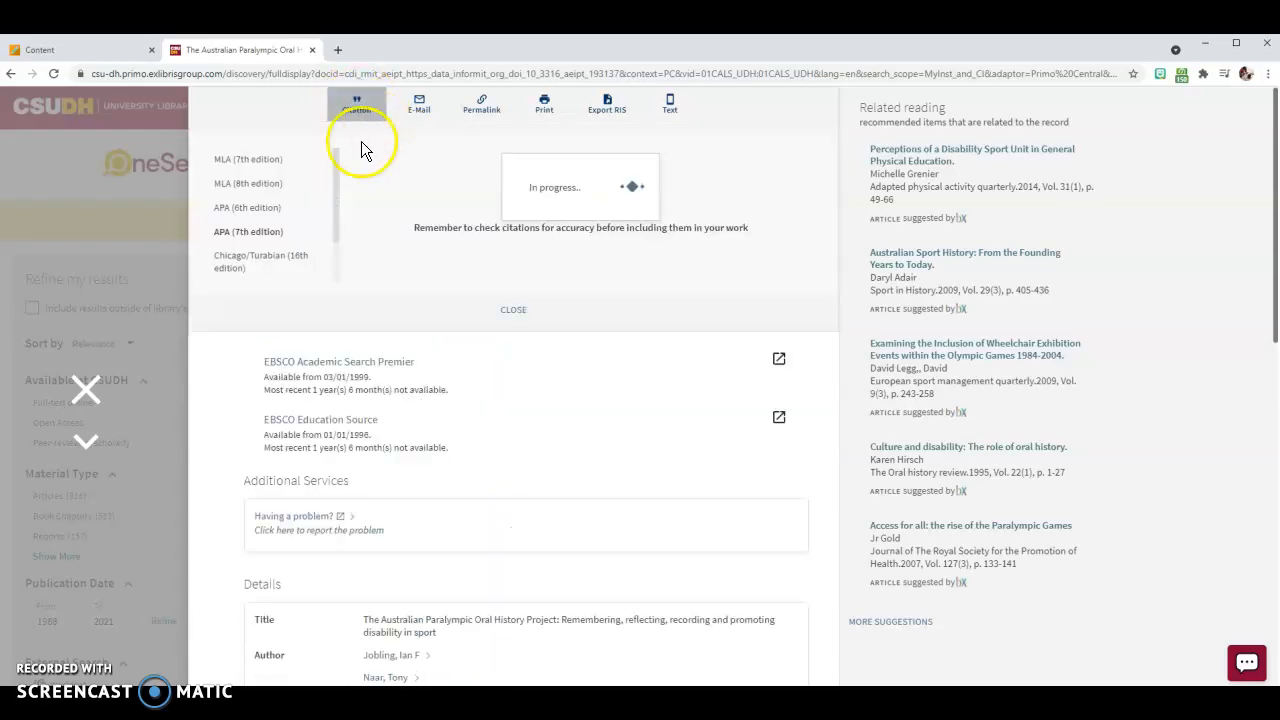
click(226, 186)
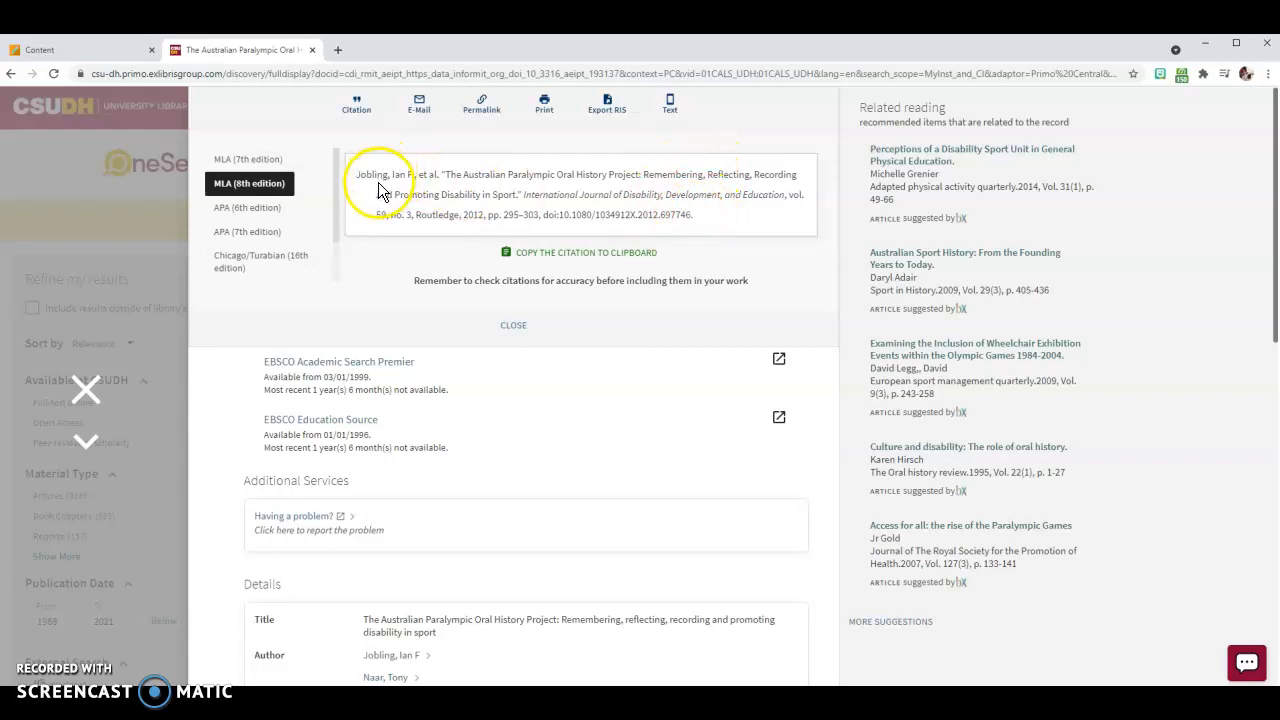
click(223, 237)
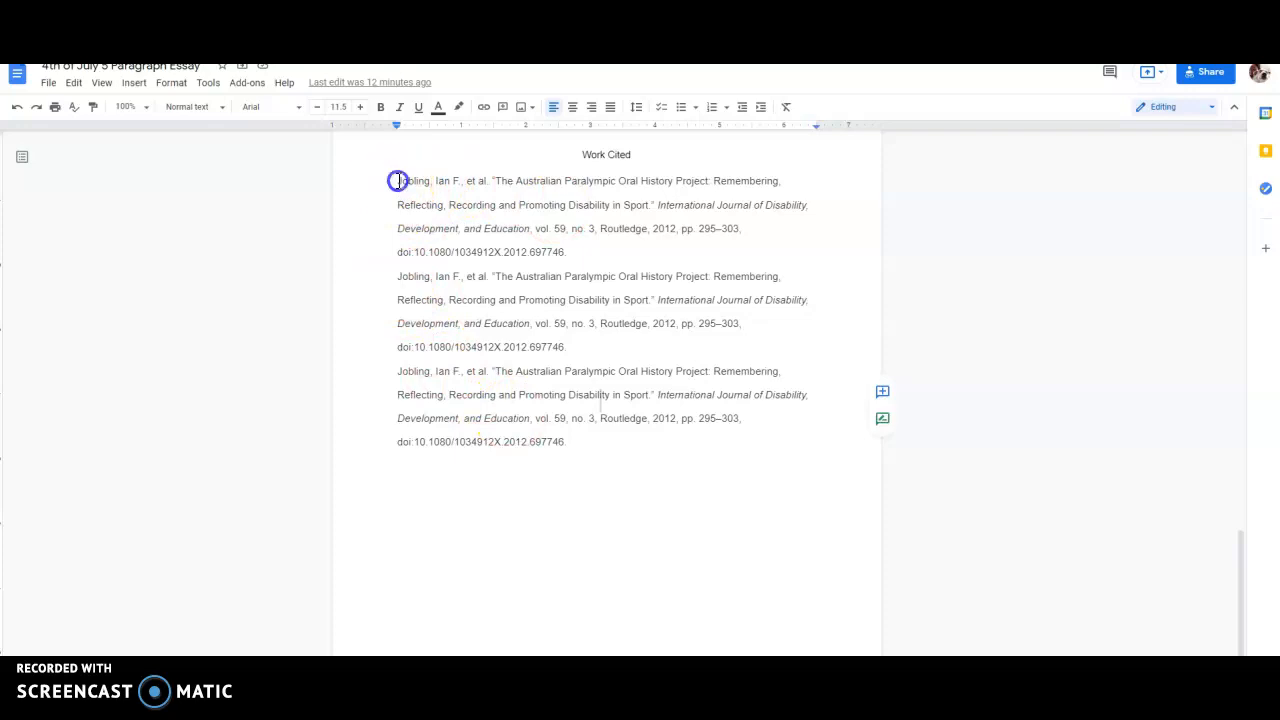
- Switch to the Google Docs essay and highlight each of the three Work Cited entries in turn to examine their layout
drag(397, 181, 574, 260)
drag(578, 347, 394, 282)
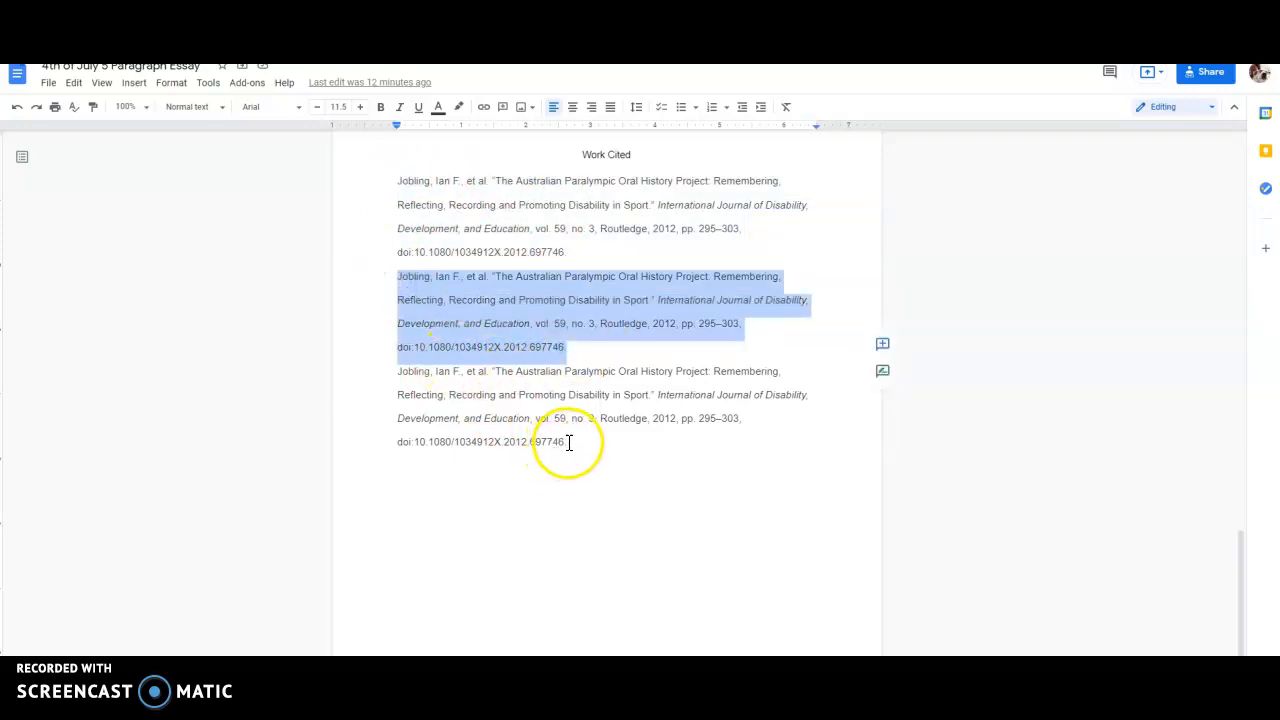
drag(568, 443, 427, 388)
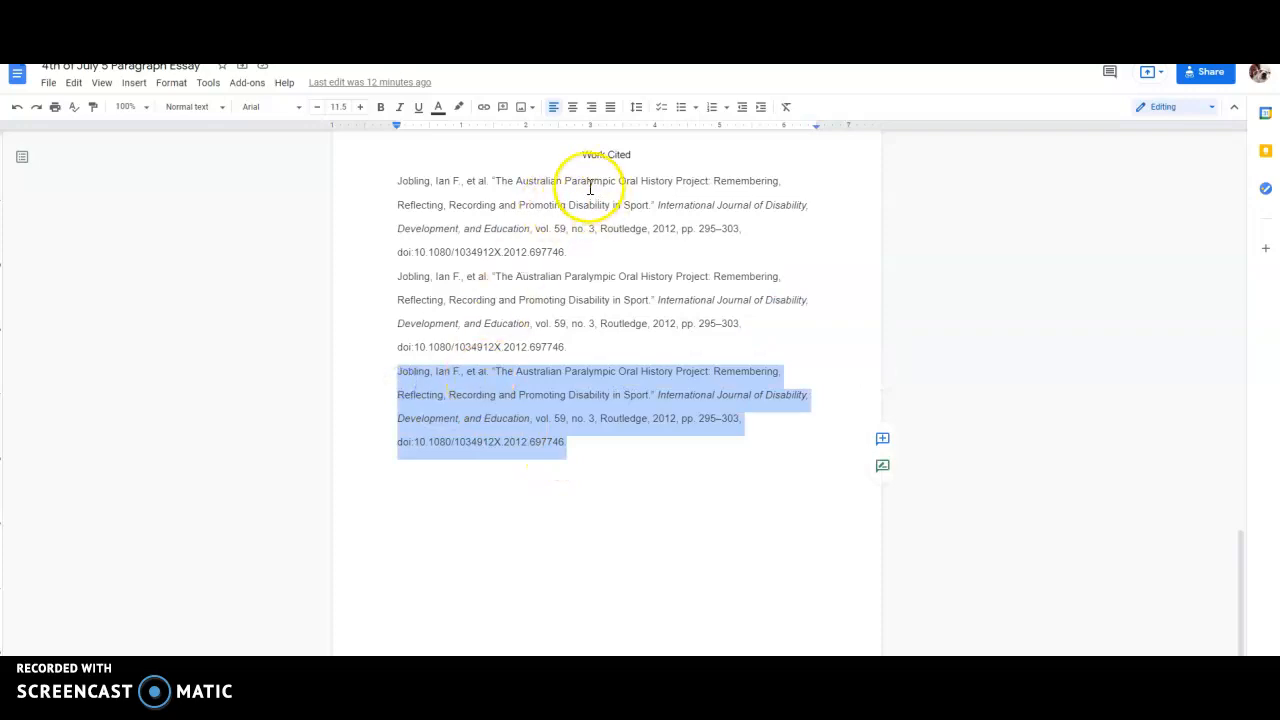
click(594, 439)
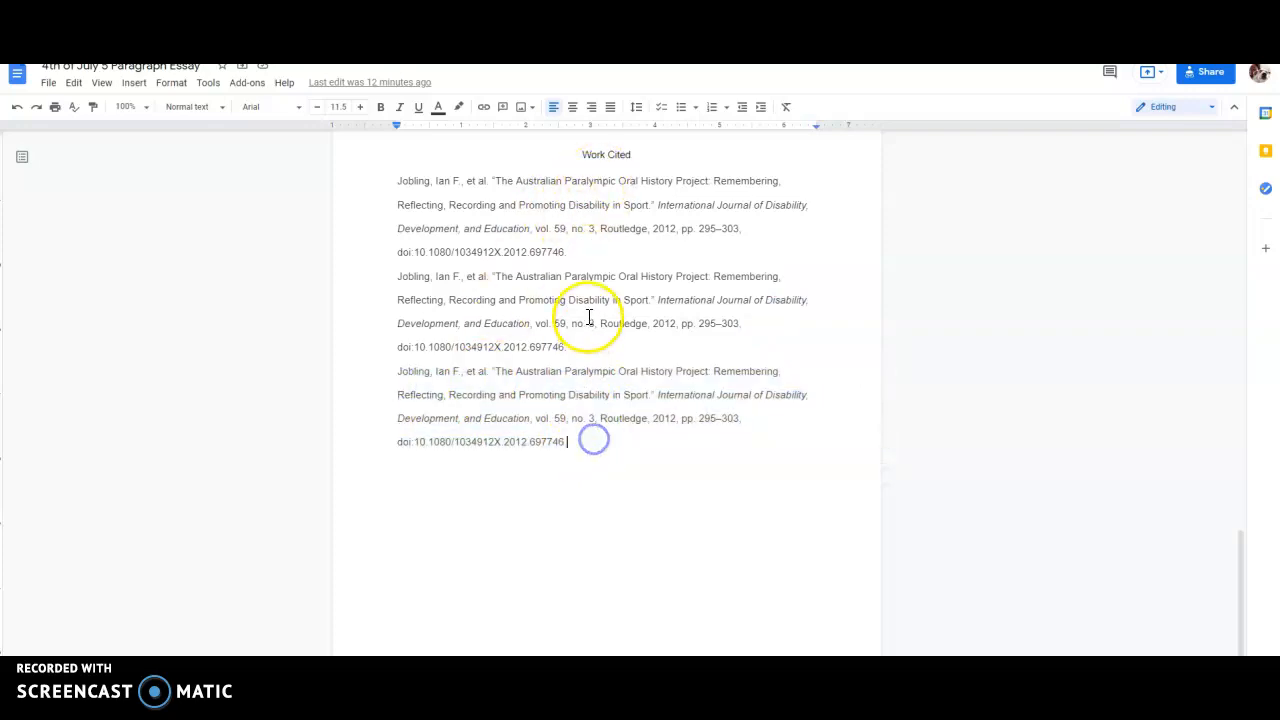
- Try to indent the second line of the first citation with a tab character, undoing each attempt
click(396, 203)
key(Tab)
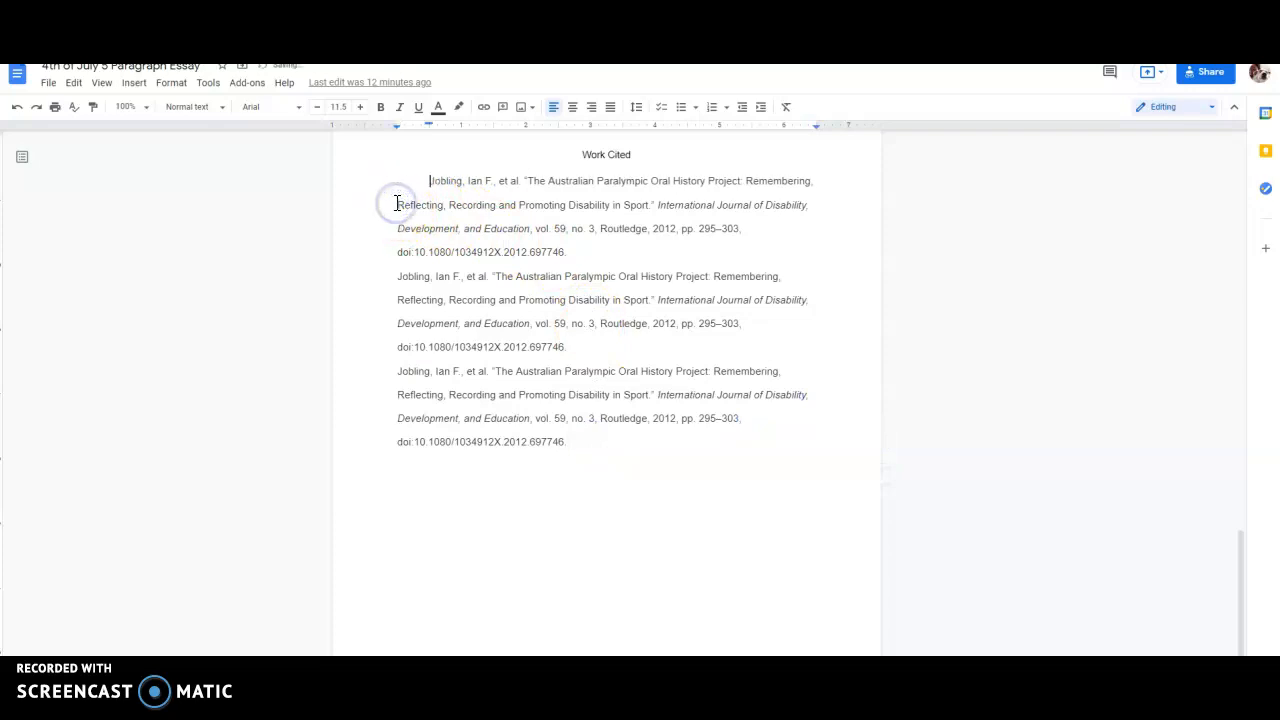
click(17, 107)
click(400, 210)
key(Tab)
click(17, 107)
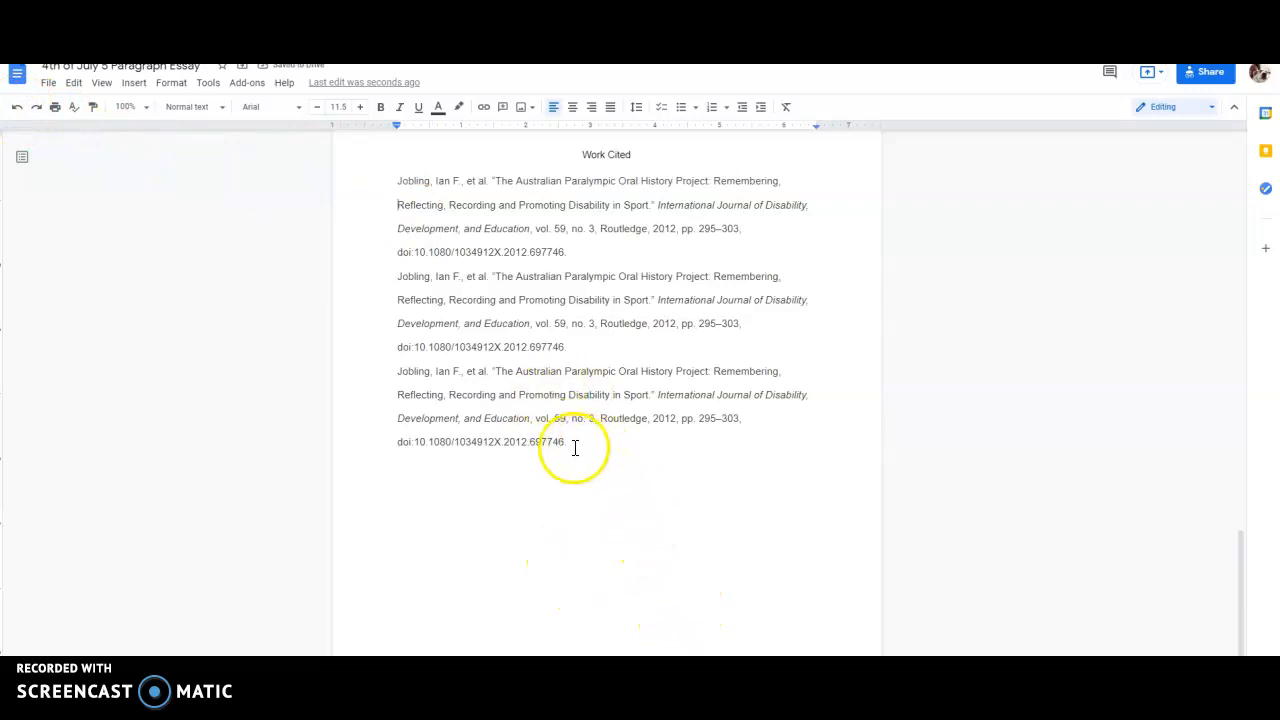
- Apply a hanging special indent of 0.5 inches to all three citations on the Work Cited page
drag(574, 445, 387, 185)
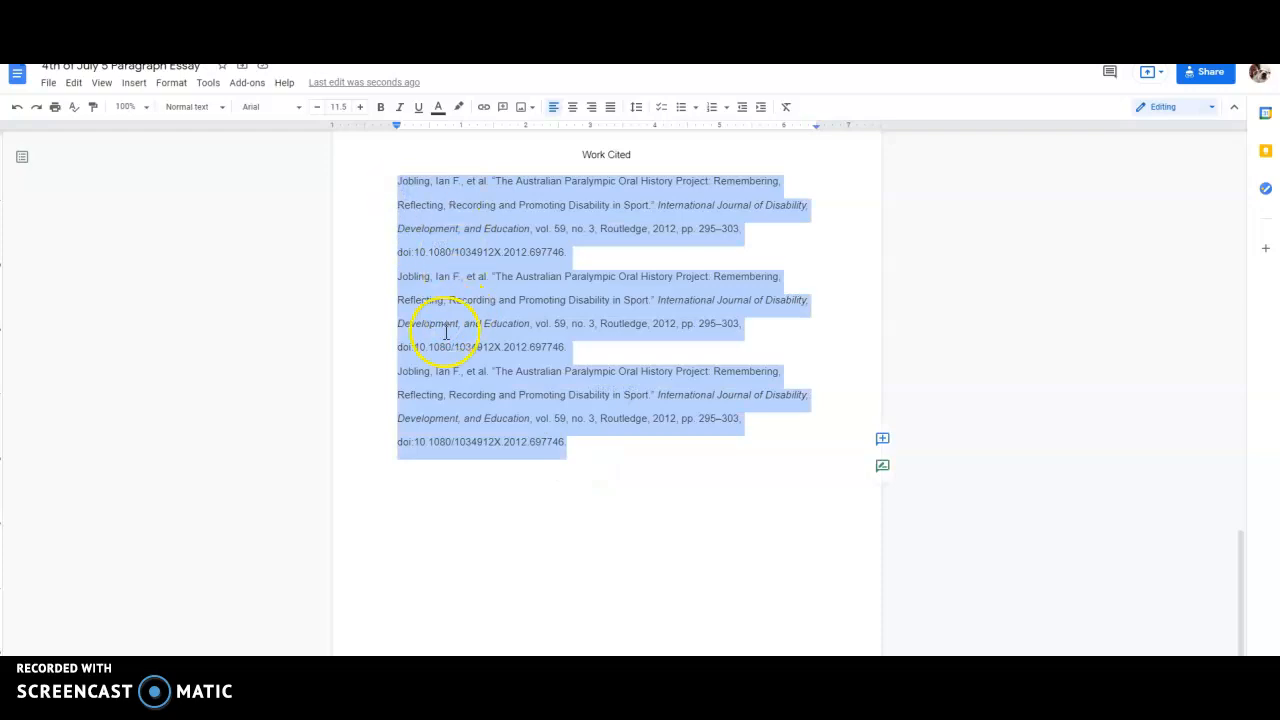
click(174, 89)
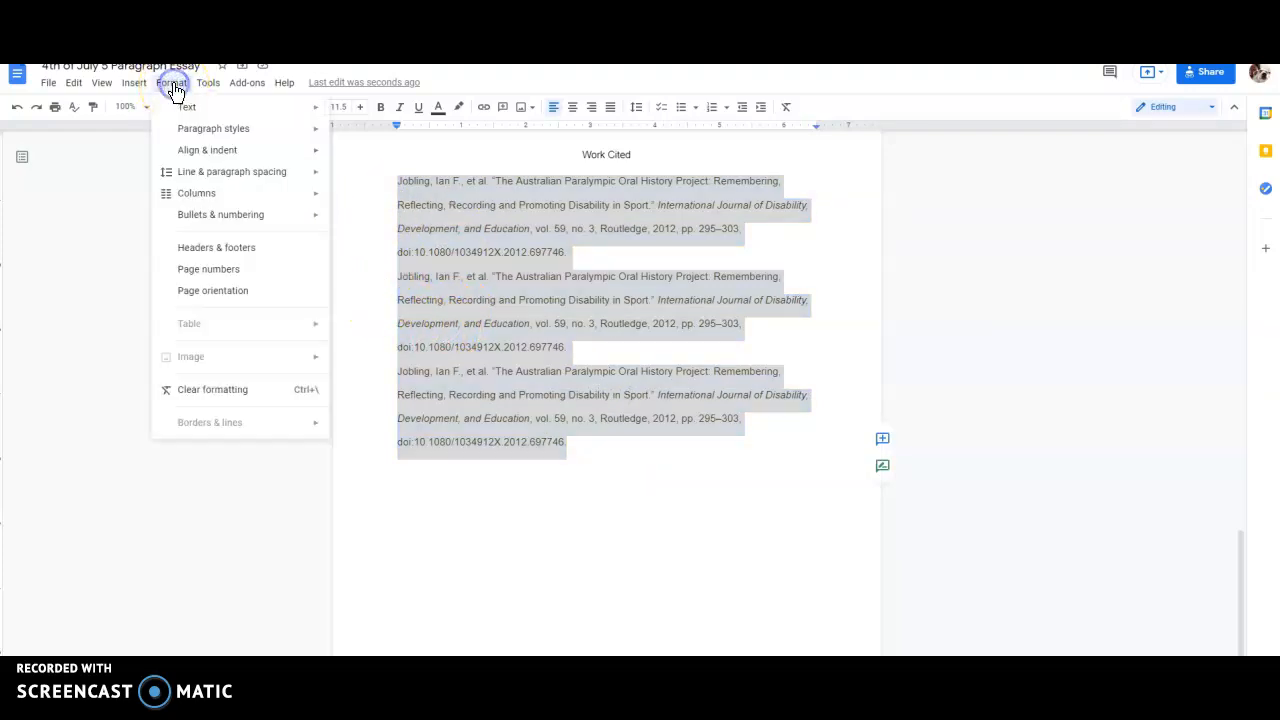
mouse_move(233, 180)
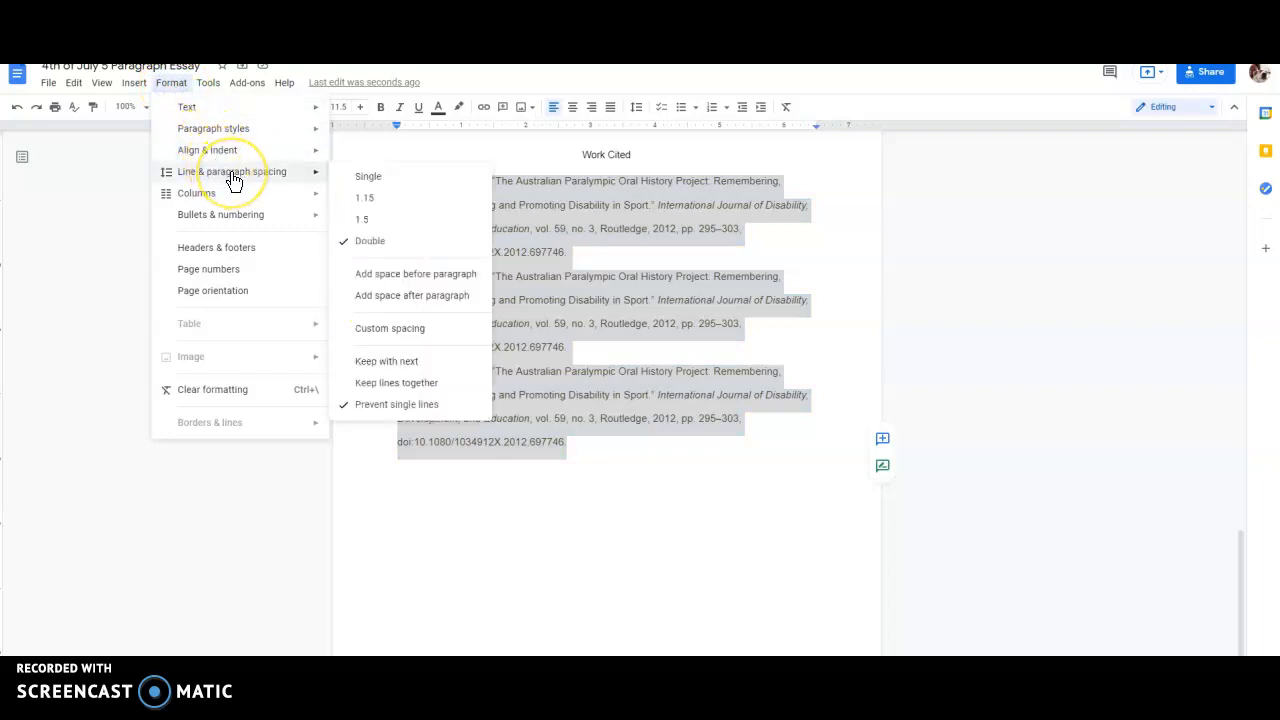
mouse_move(236, 158)
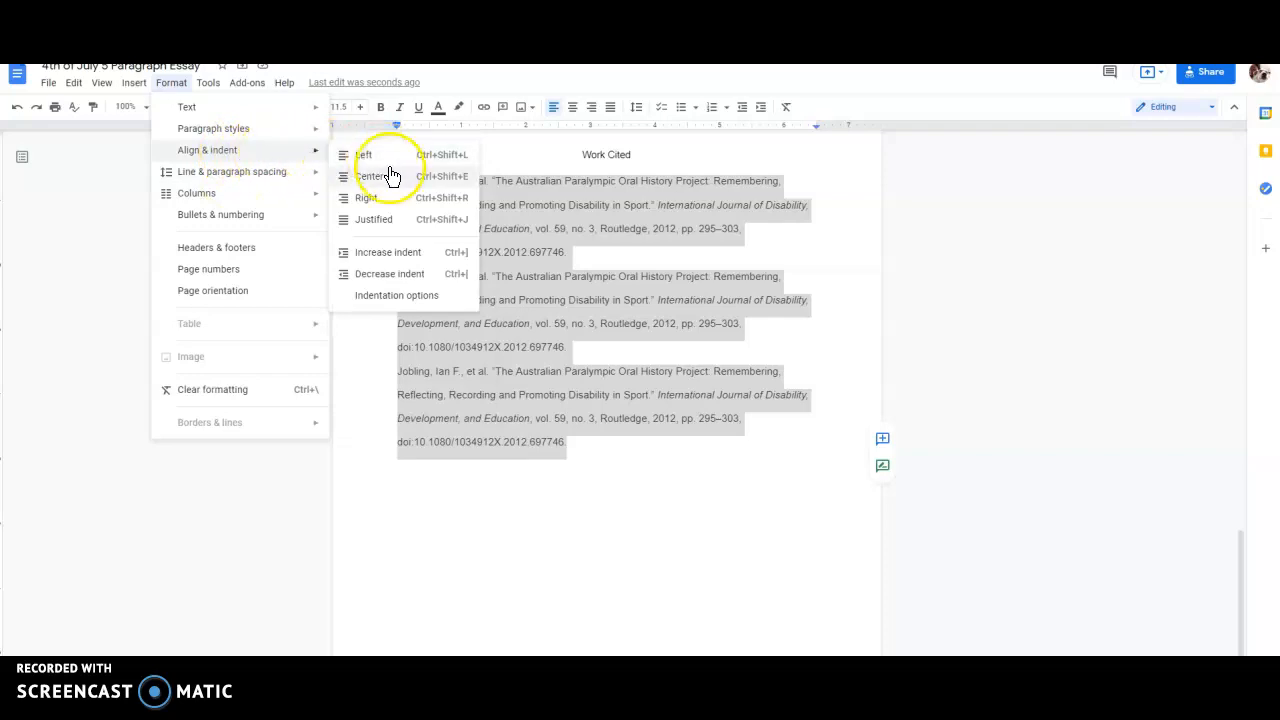
click(409, 299)
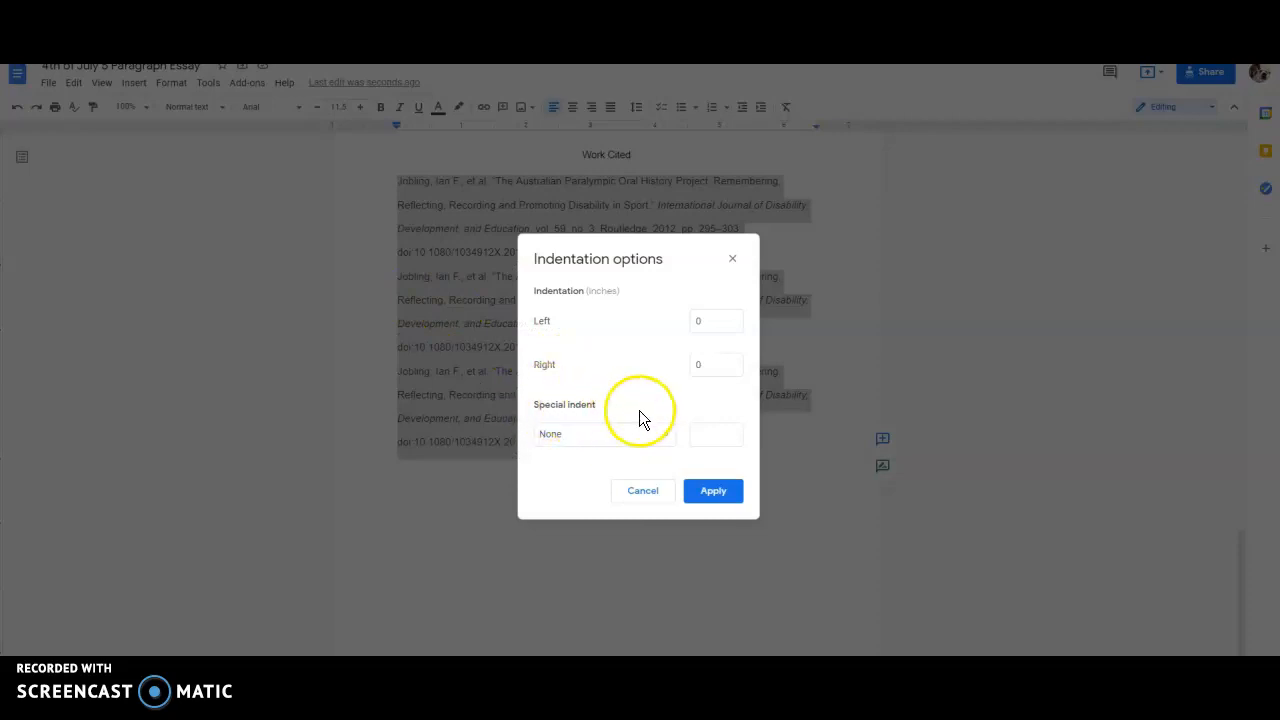
click(655, 440)
click(607, 484)
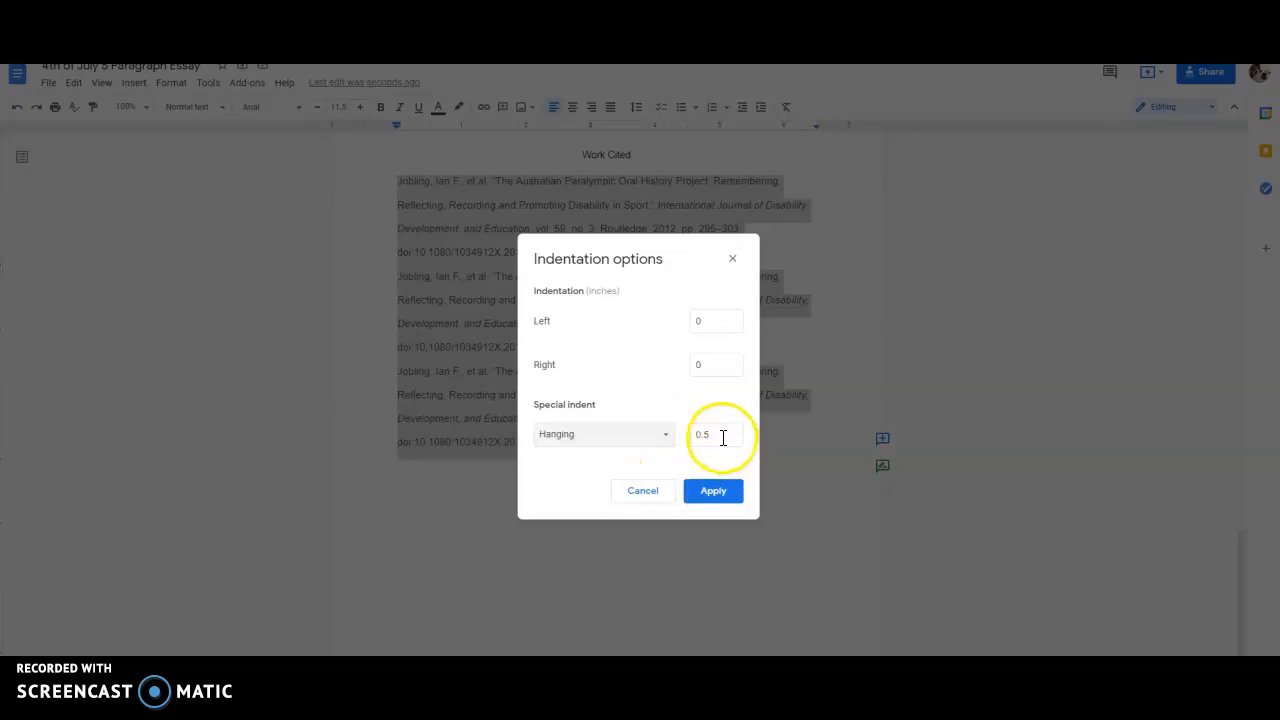
click(732, 500)
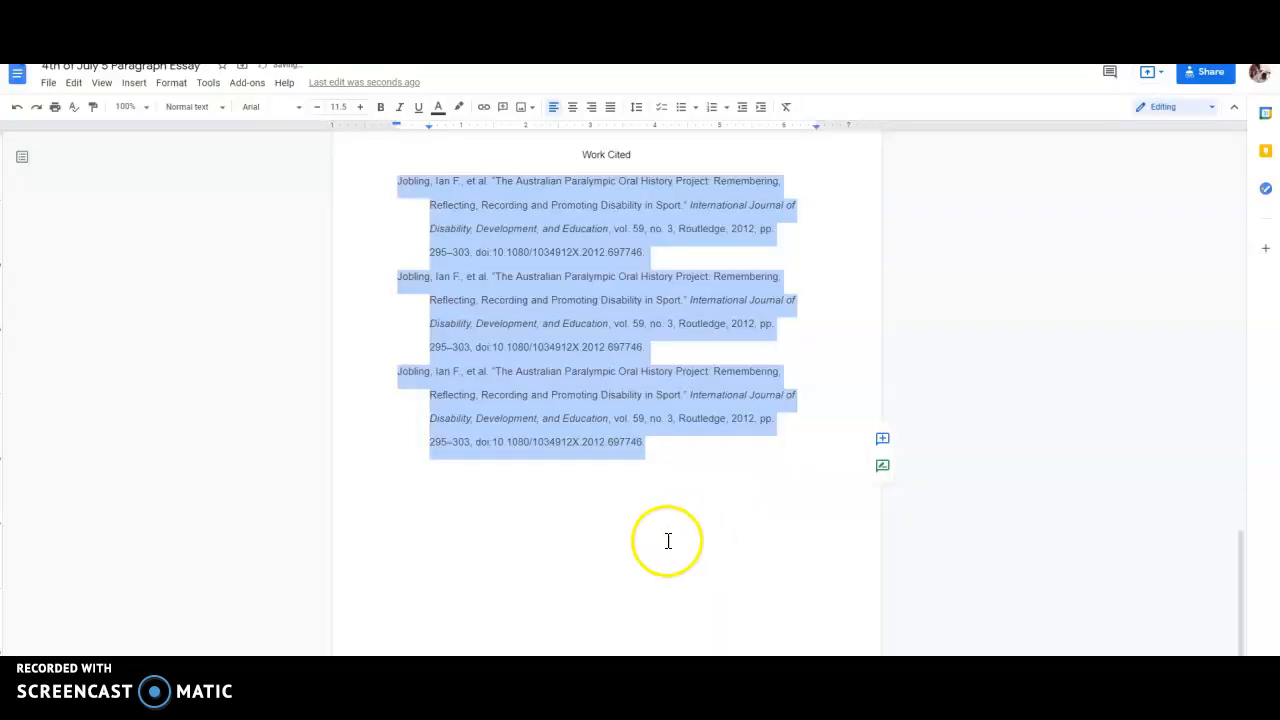
click(602, 463)
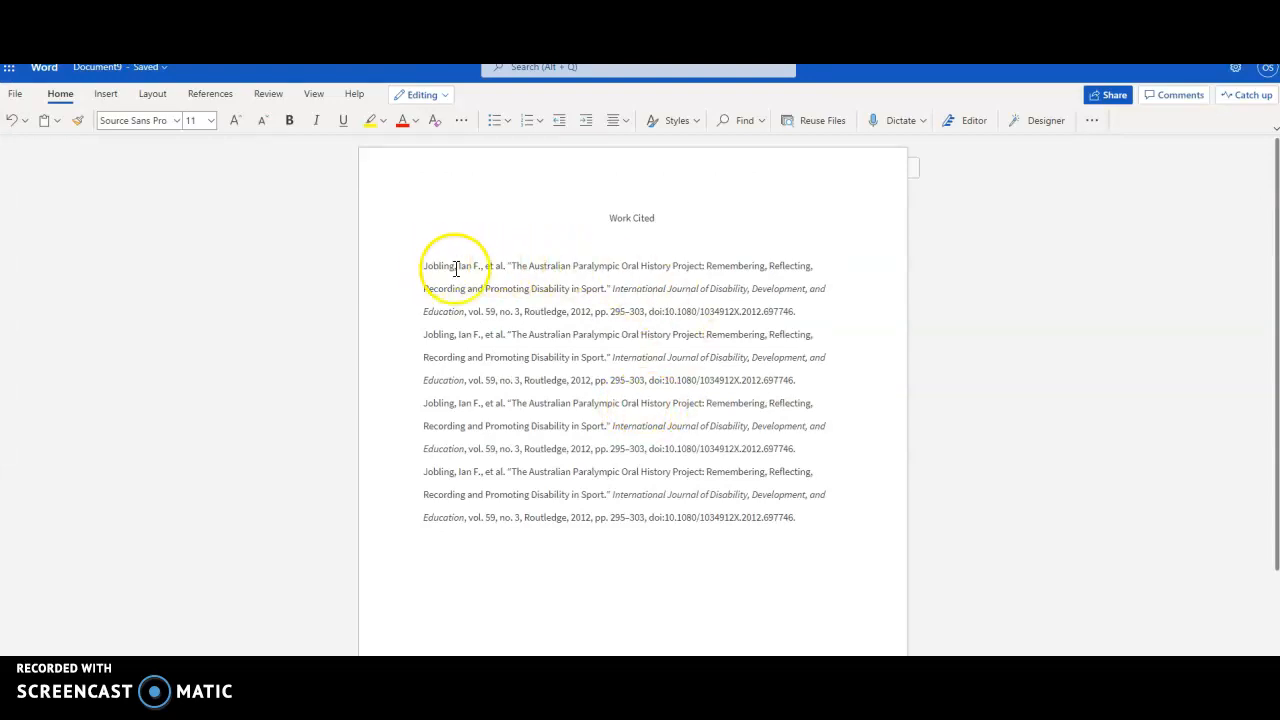
- Switch to the Word document, try a 0.5-inch hanging indent on all four Work Cited entries, and undo it
drag(430, 262, 806, 311)
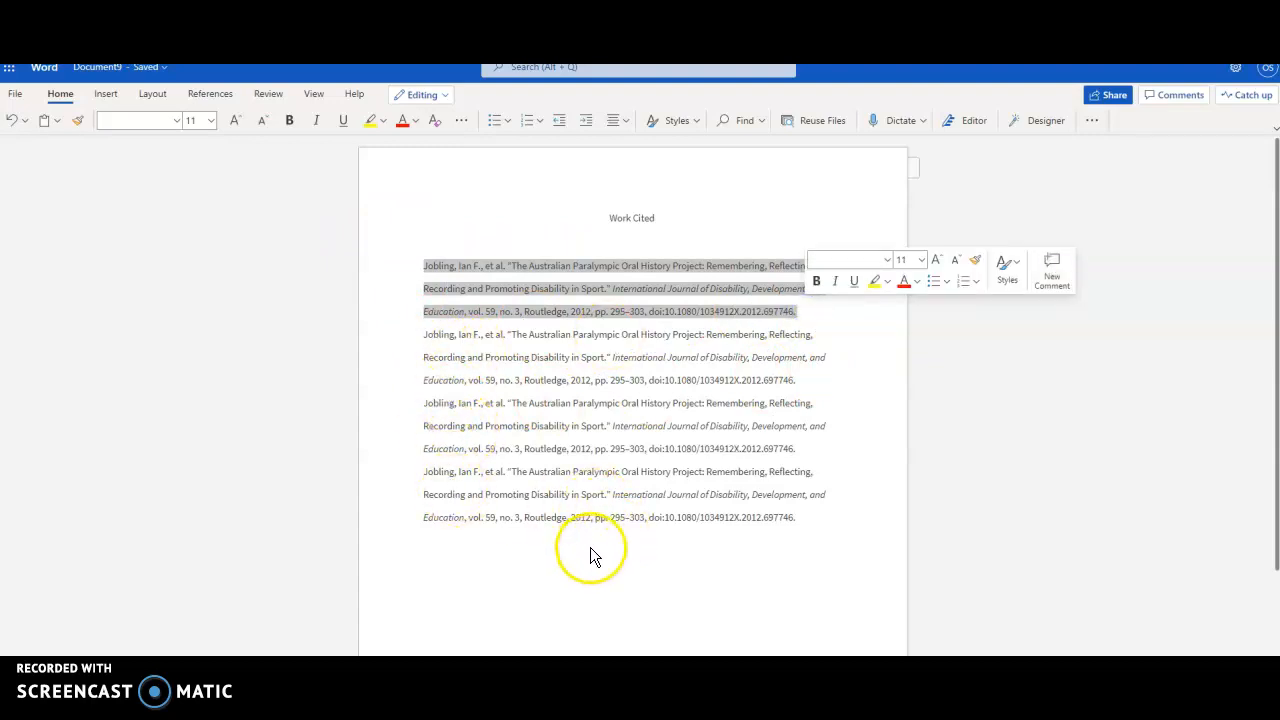
click(632, 471)
drag(424, 262, 808, 528)
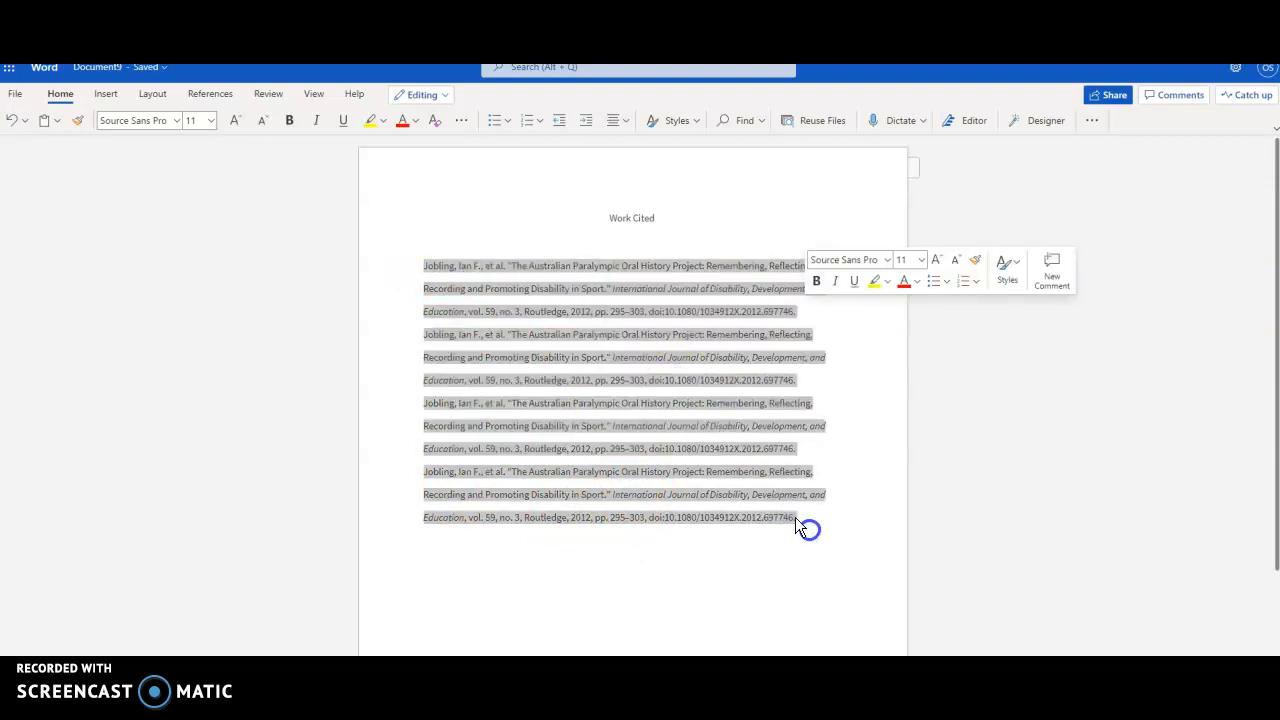
right_click(552, 379)
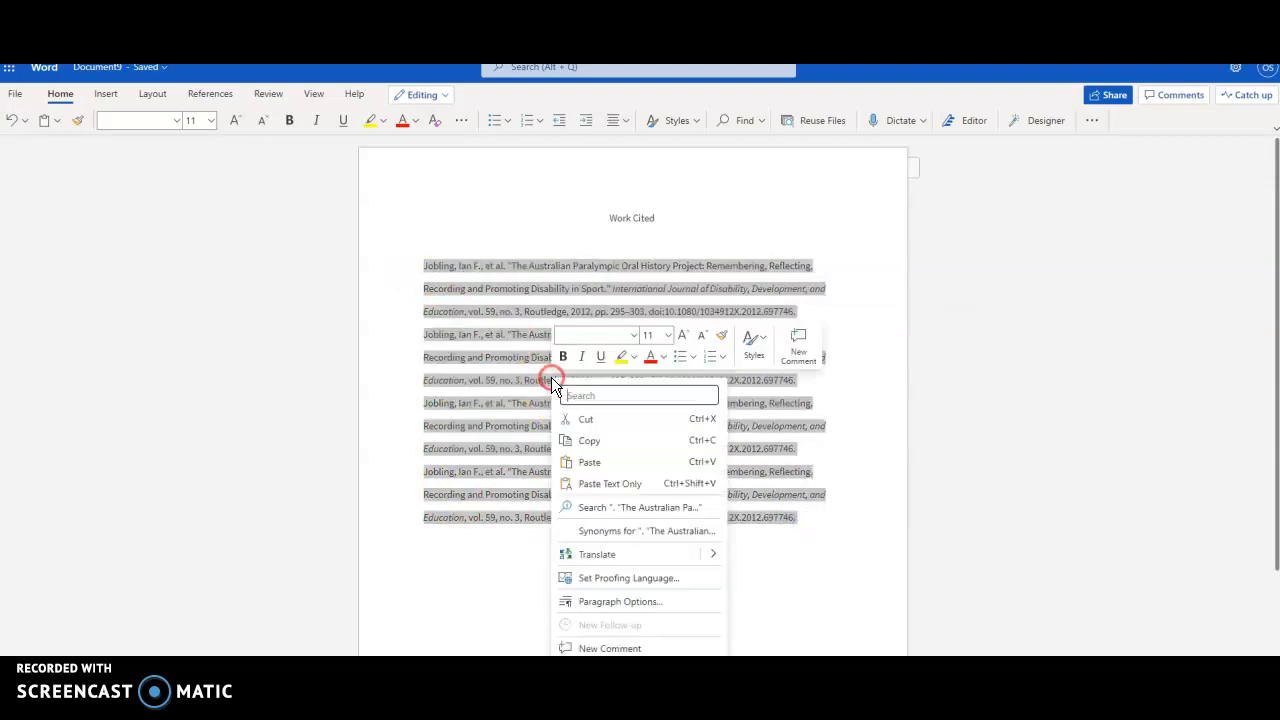
click(608, 600)
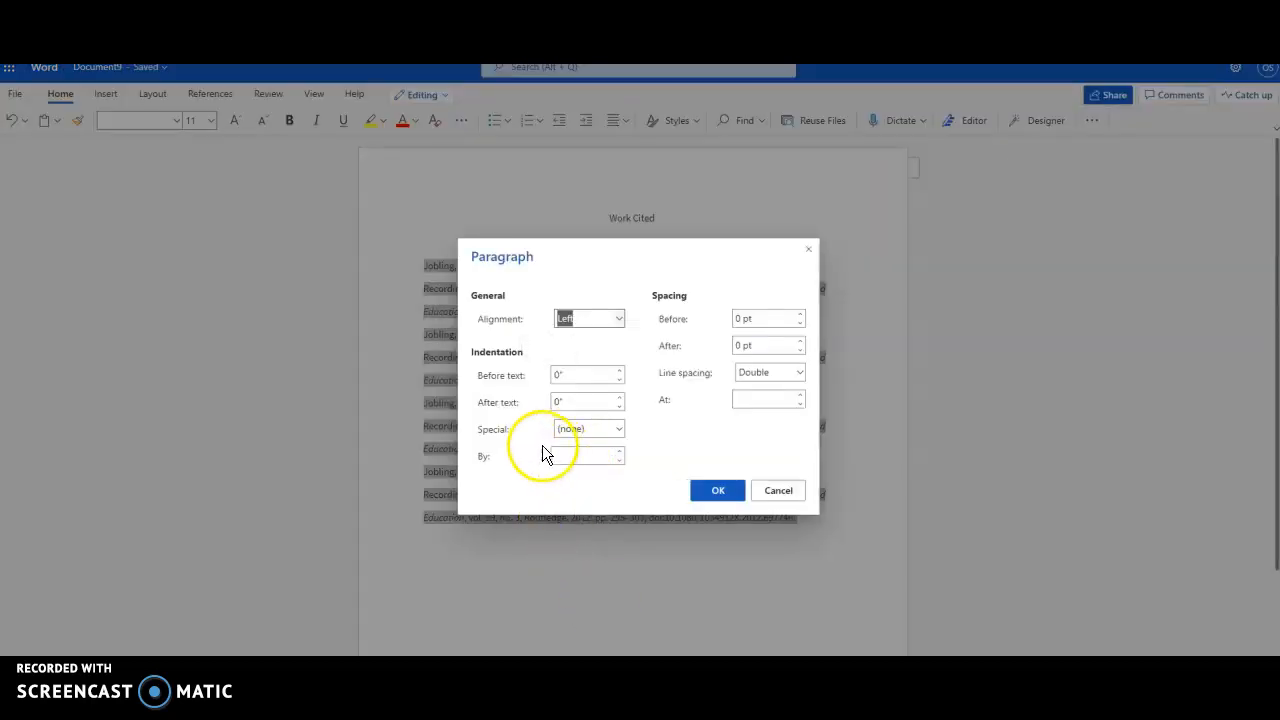
click(617, 430)
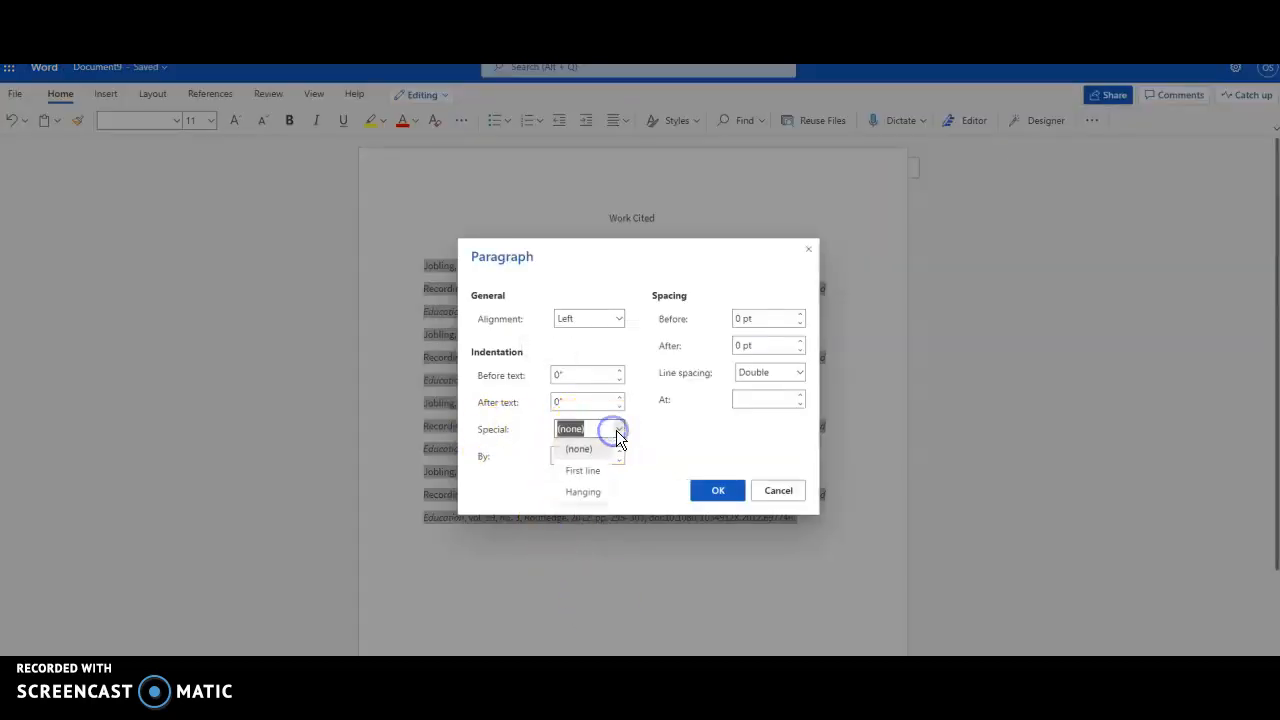
click(594, 493)
click(563, 456)
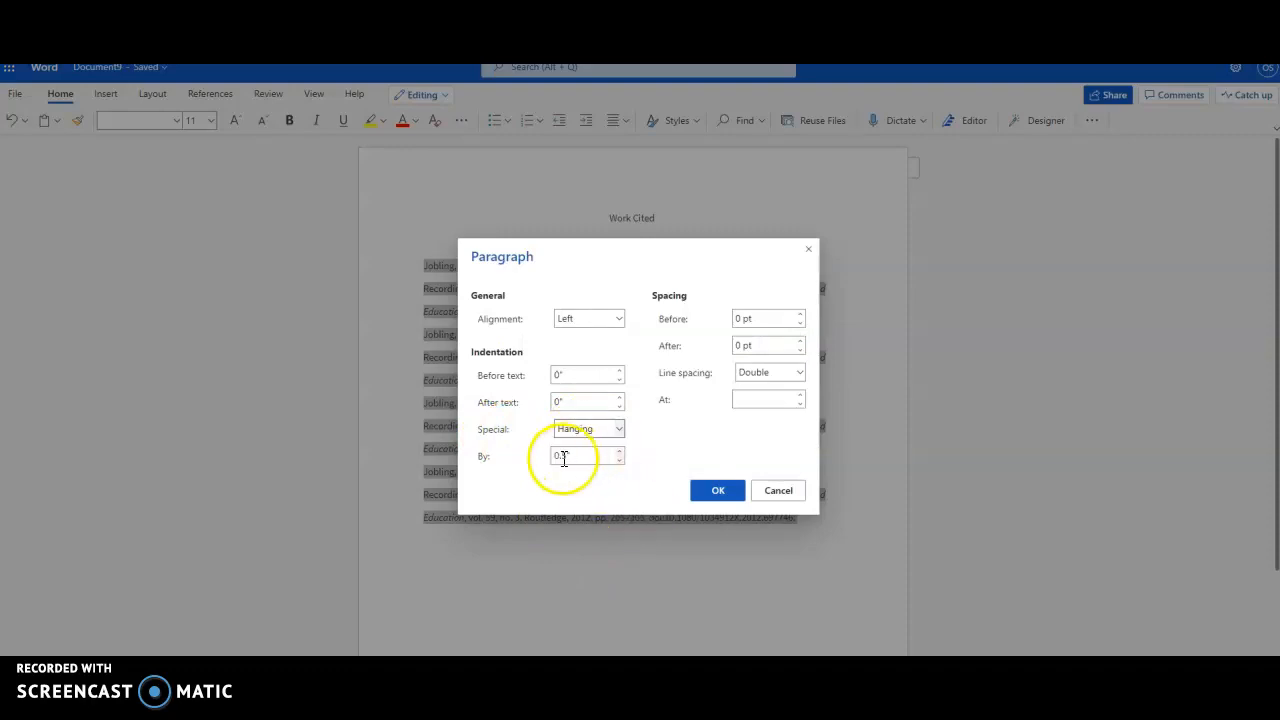
click(707, 492)
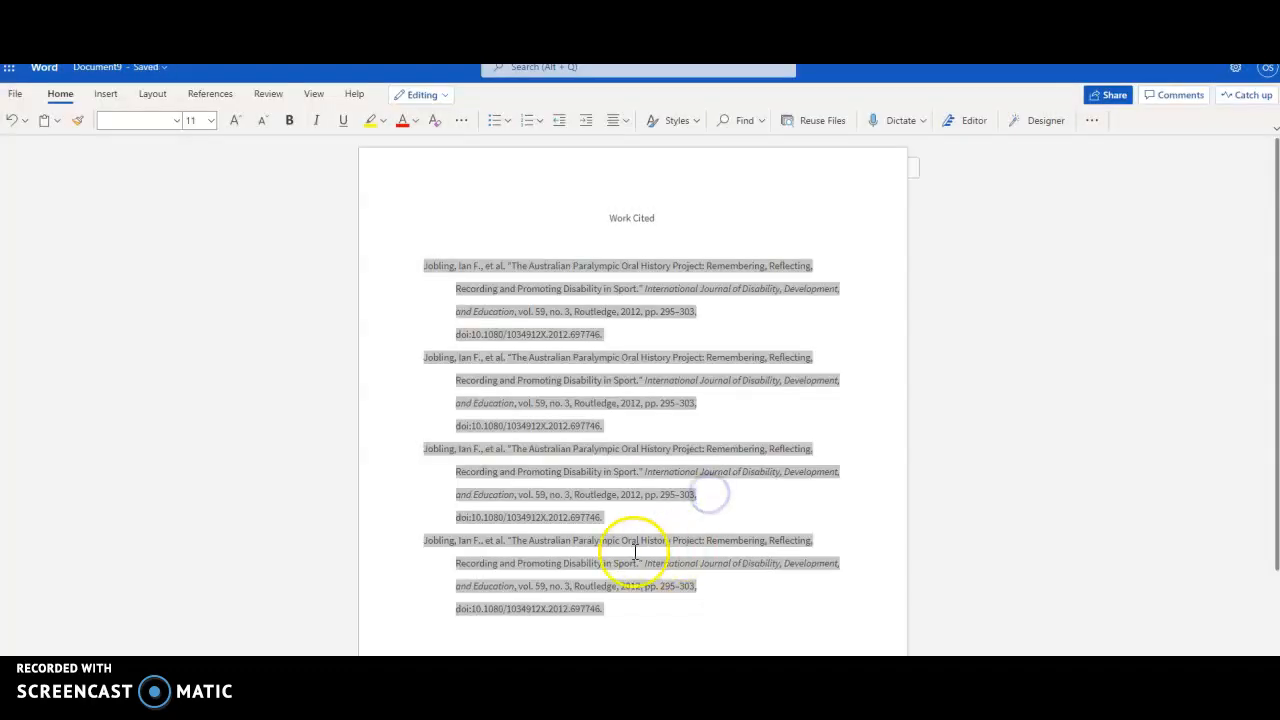
click(584, 487)
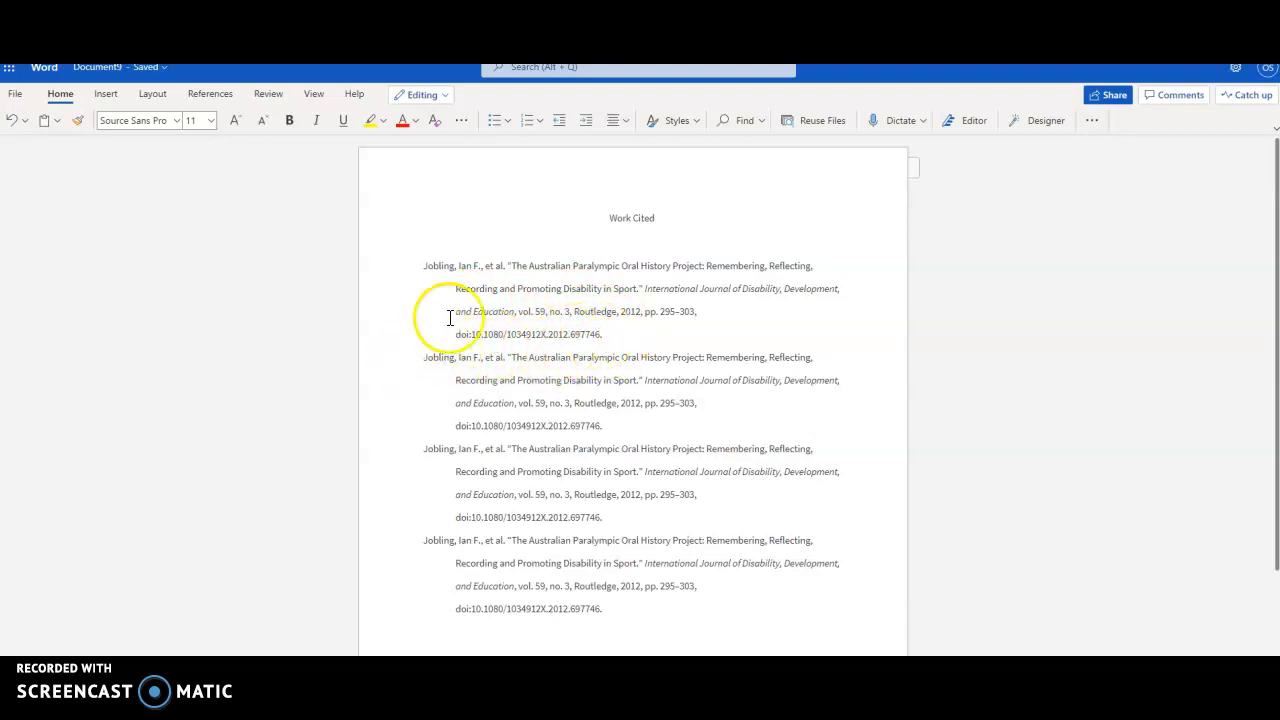
click(12, 120)
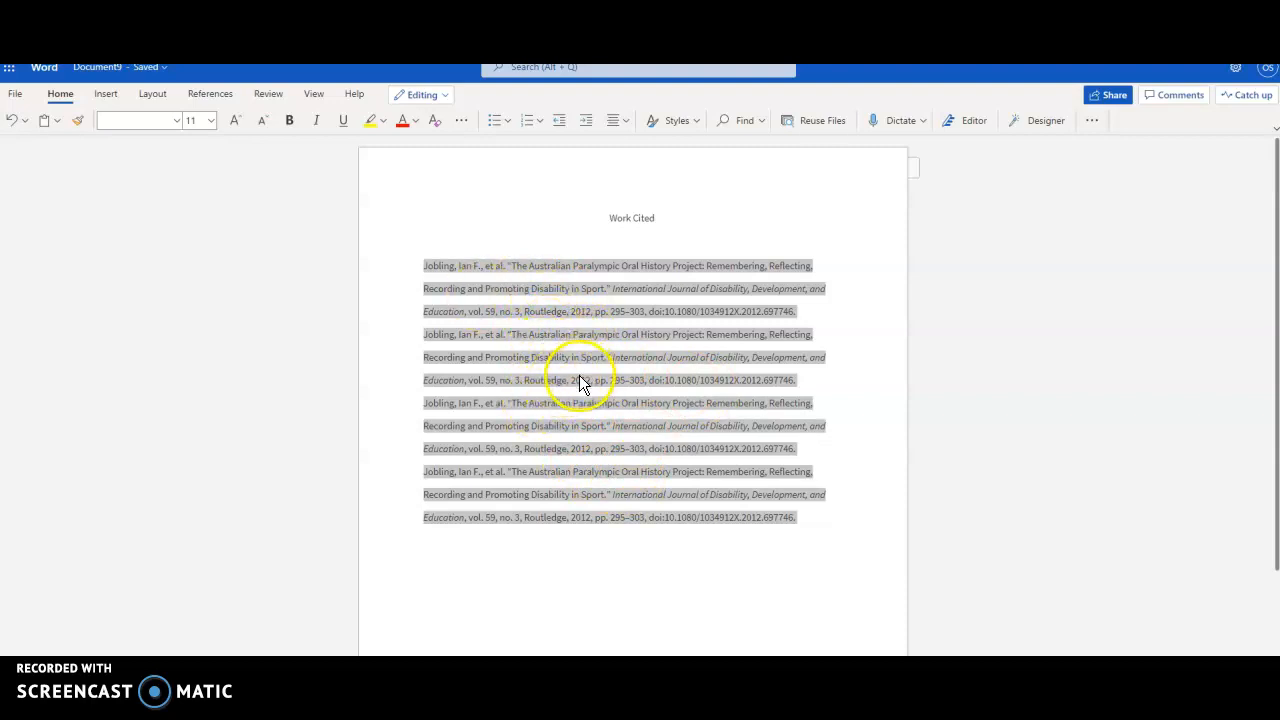
- Set the special indentation of the four selected citations to Hanging by 0.5" in the paragraph options
right_click(555, 363)
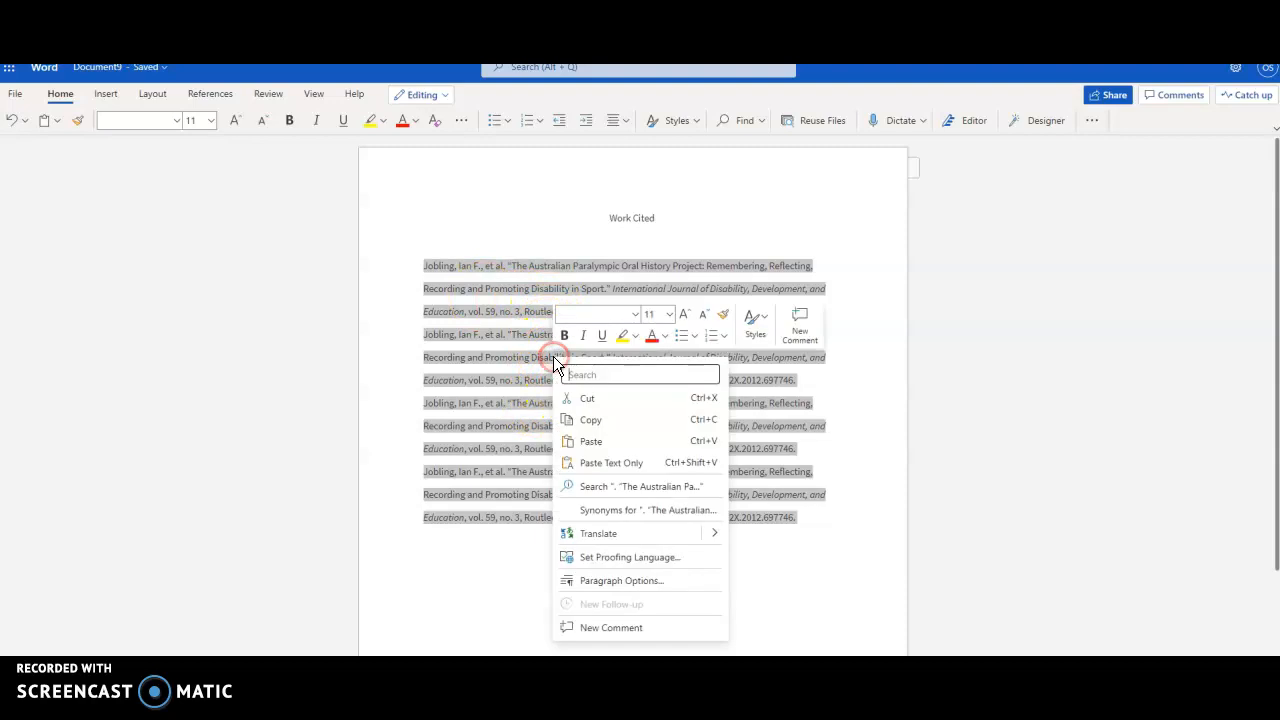
click(621, 582)
click(595, 430)
click(600, 490)
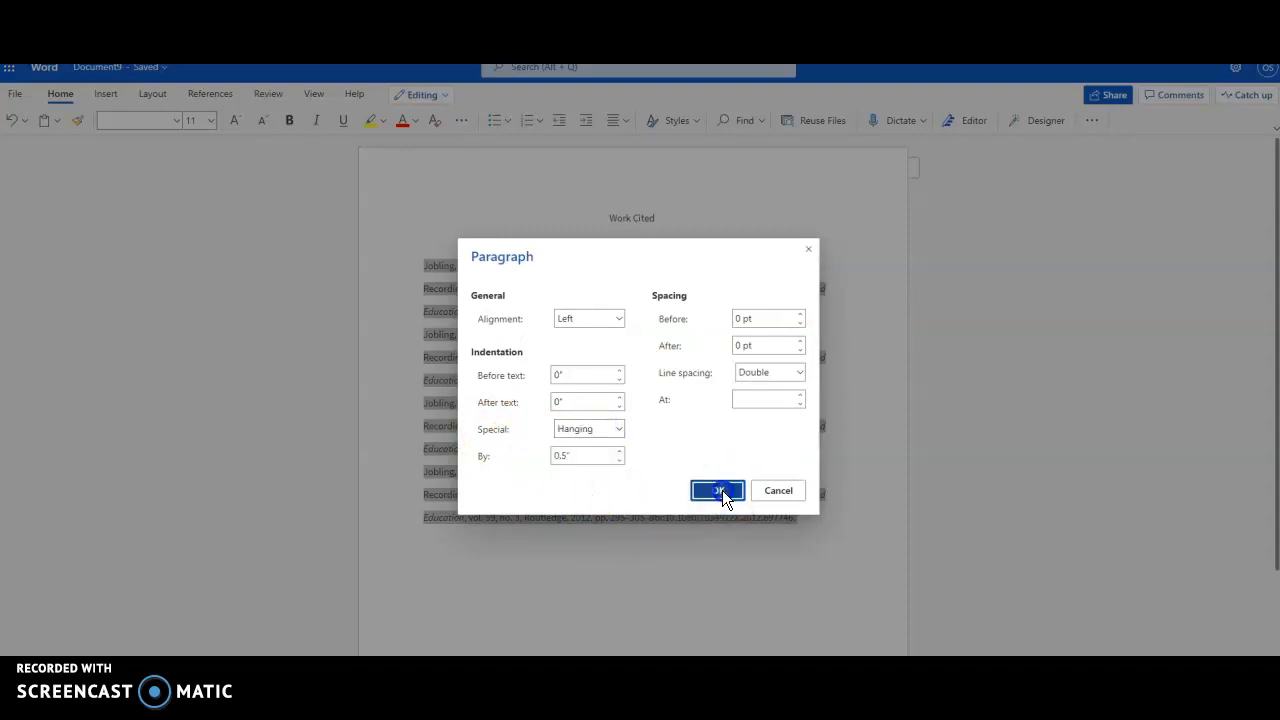
click(720, 491)
click(649, 503)
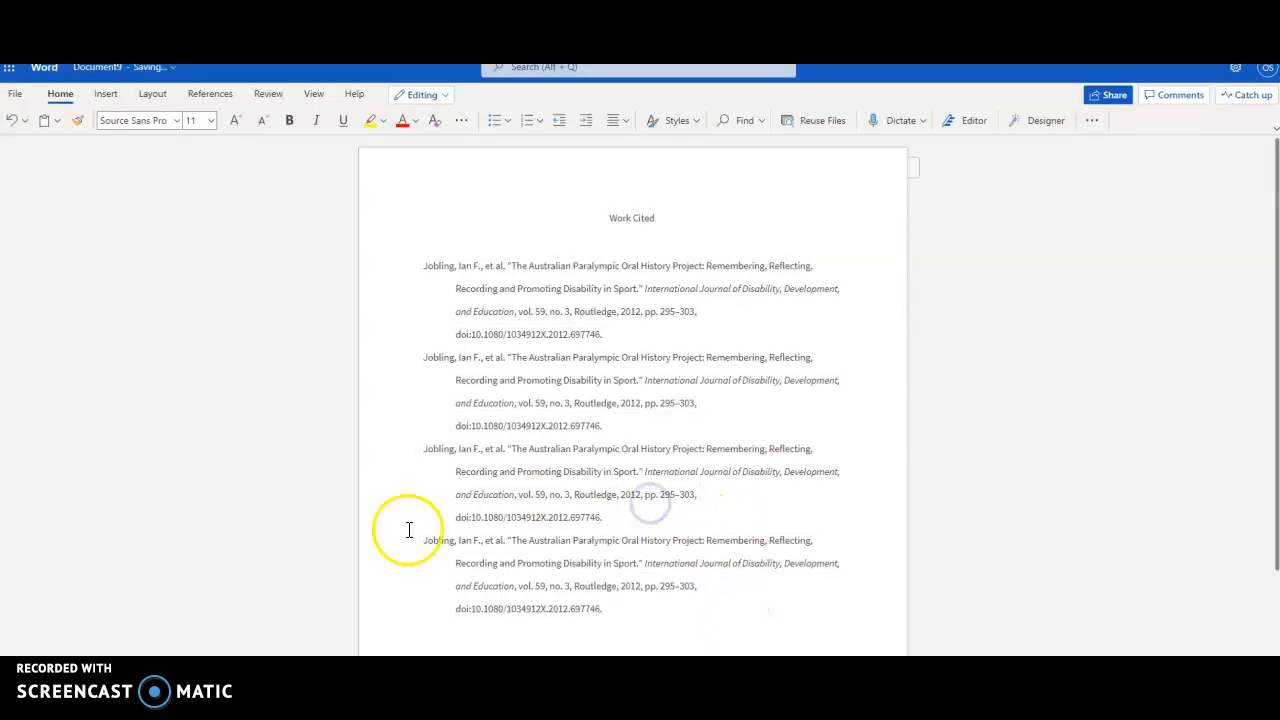